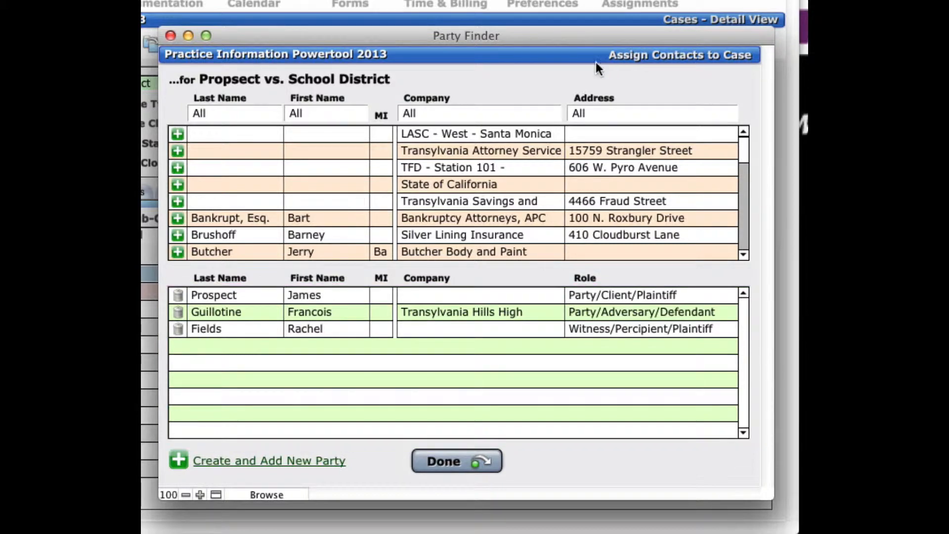
Step: Filter the party finder list by last name "vel" and clear that filter again
left_click(262, 115)
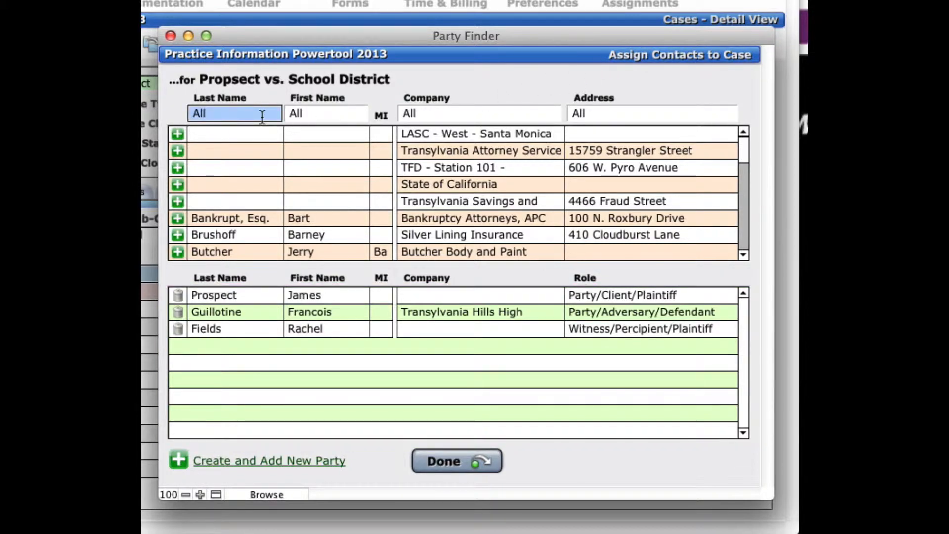
type("vel")
key("Tab")
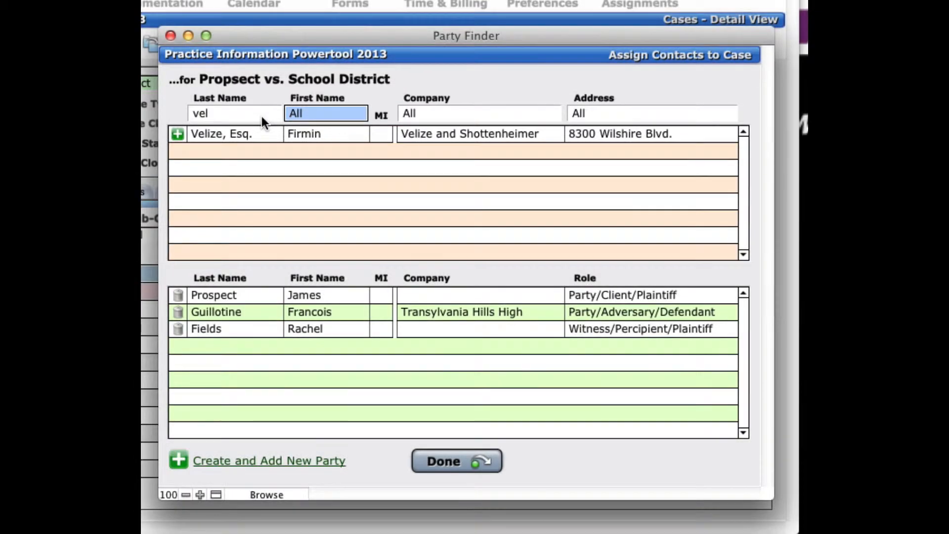
left_click(262, 115)
key("BackSpace")
Step: Filter the party finder list by company "court" and address "cent"
key("Tab")
key("Tab")
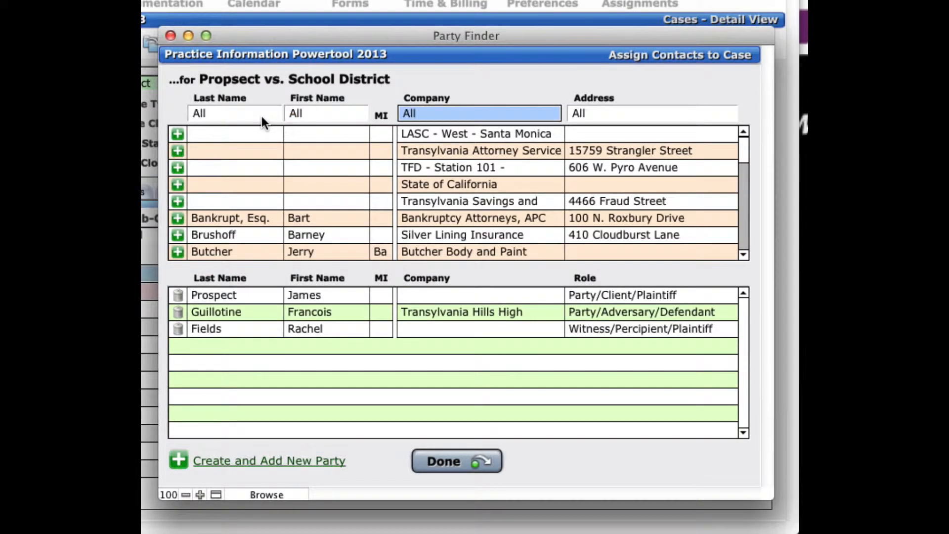
type("court")
key("Tab")
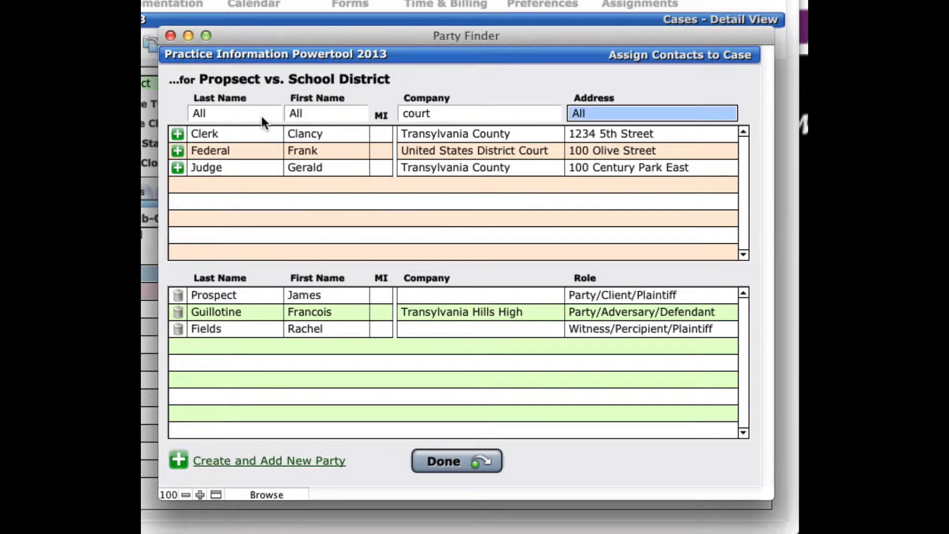
type("cent")
key("Tab")
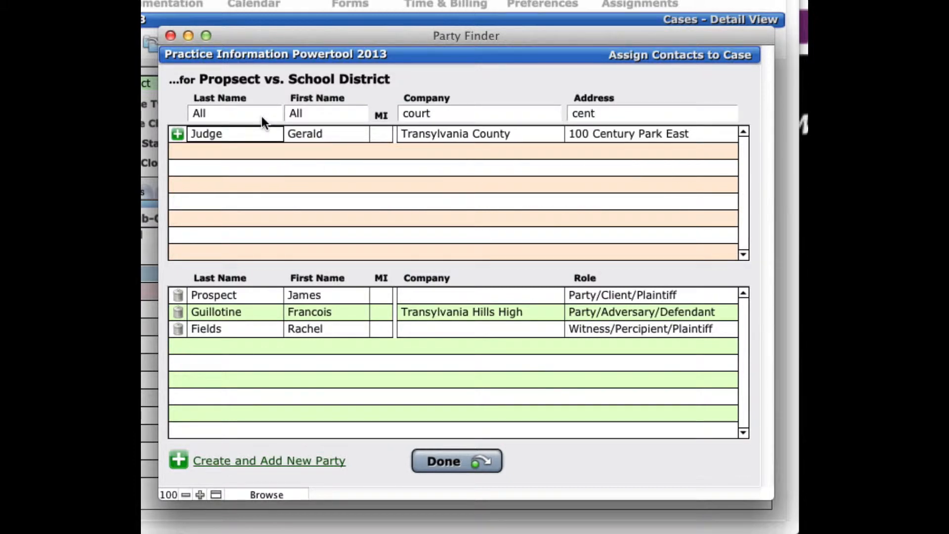
Step: Clear the address and company filters of the party finder
key("shift+Tab")
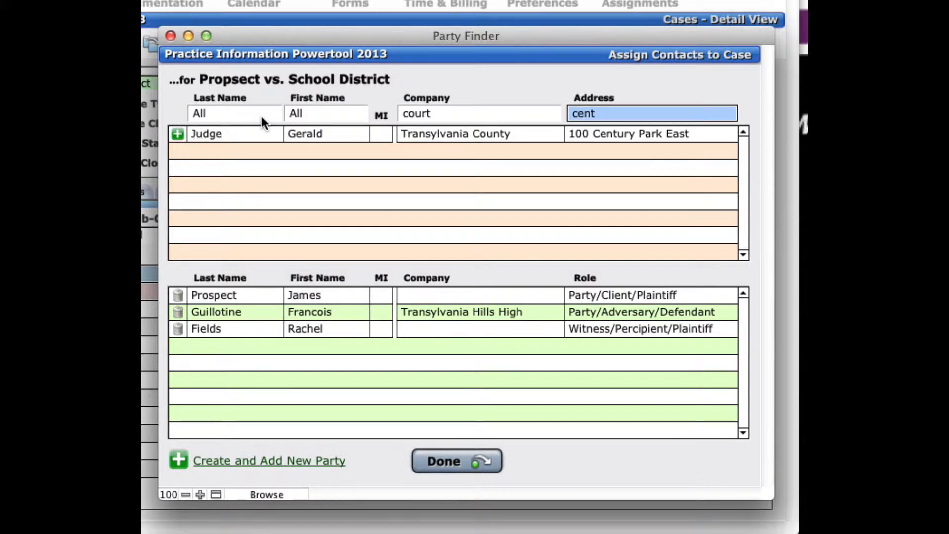
key("BackSpace")
key("shift+Tab")
key("BackSpace")
key("Tab")
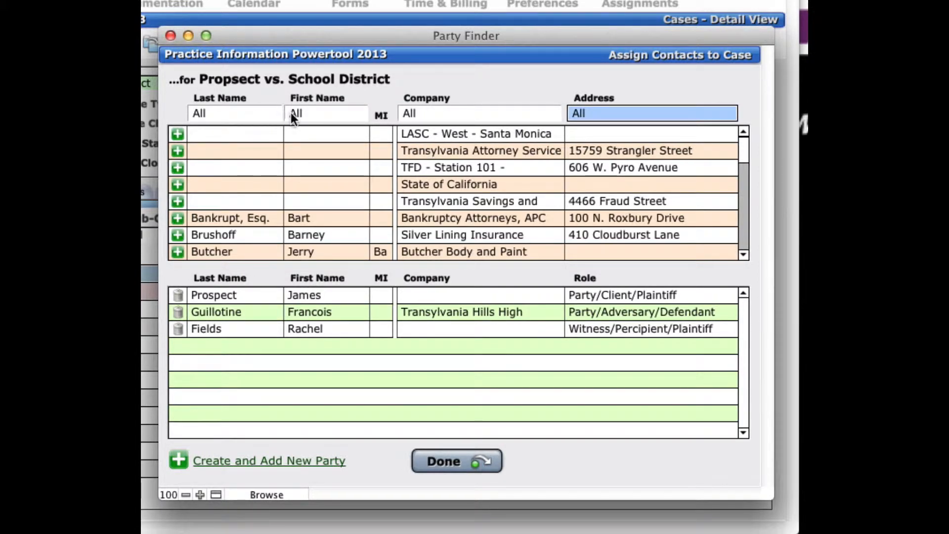
left_click(257, 113)
type("vel")
key("Tab")
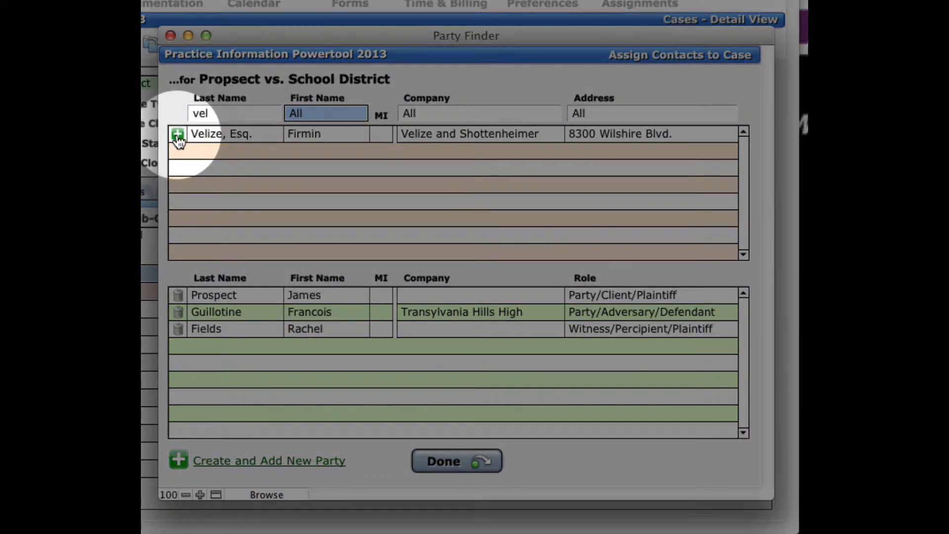
left_click(178, 138)
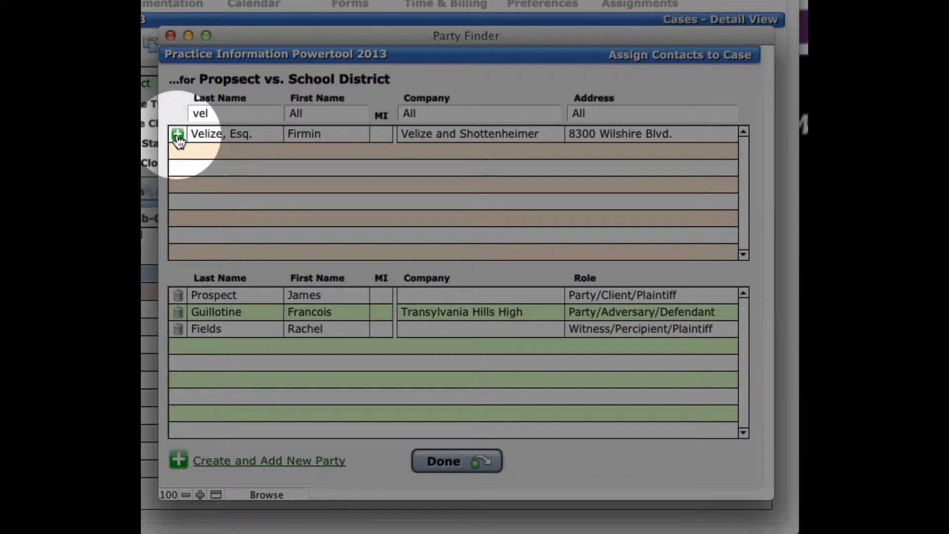
left_click(178, 135)
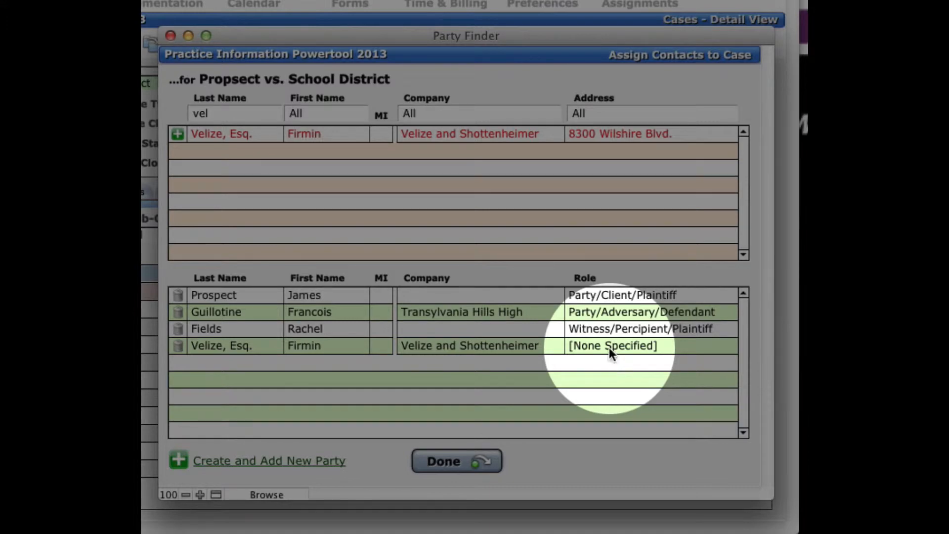
Step: Set the added party's role designation to Legal, sub-category 1 to Attorney and sub-category 2 to Defendant
left_click(609, 349)
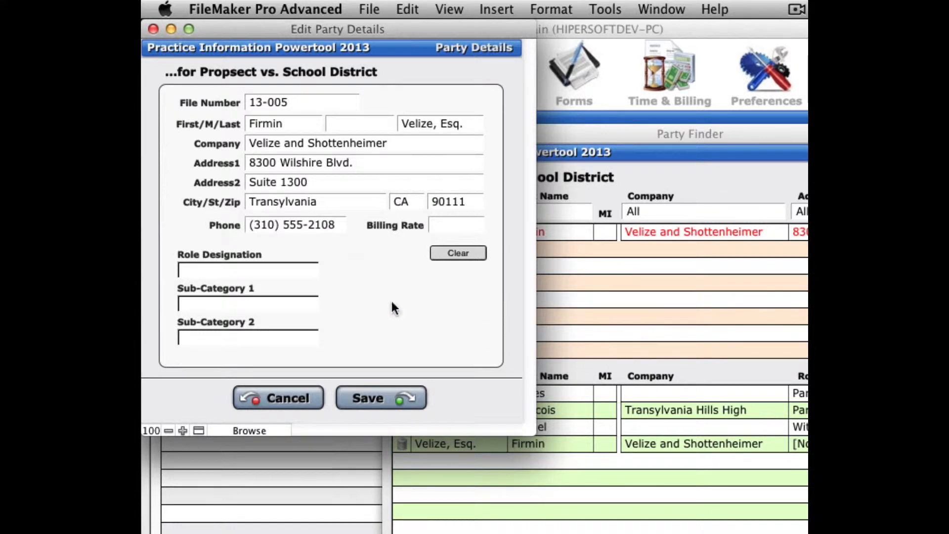
left_click(268, 267)
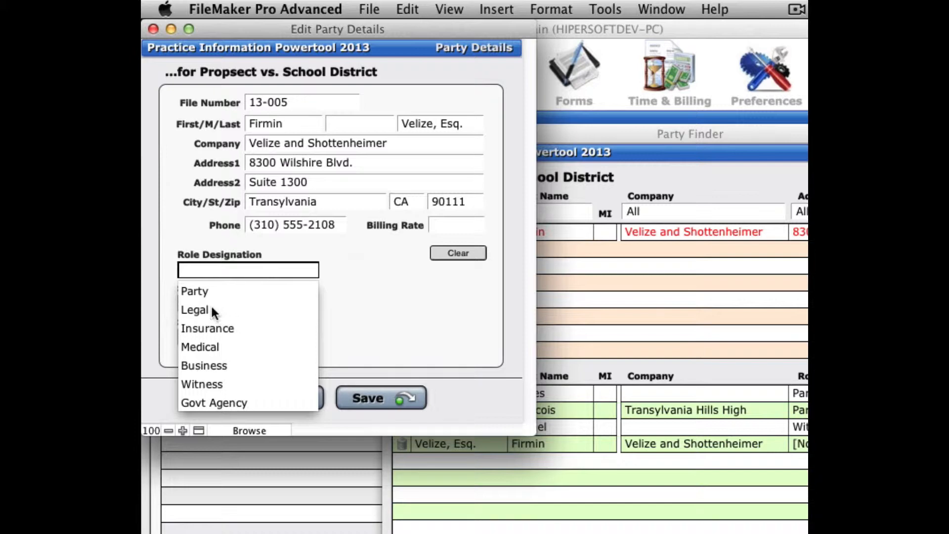
left_click(202, 289)
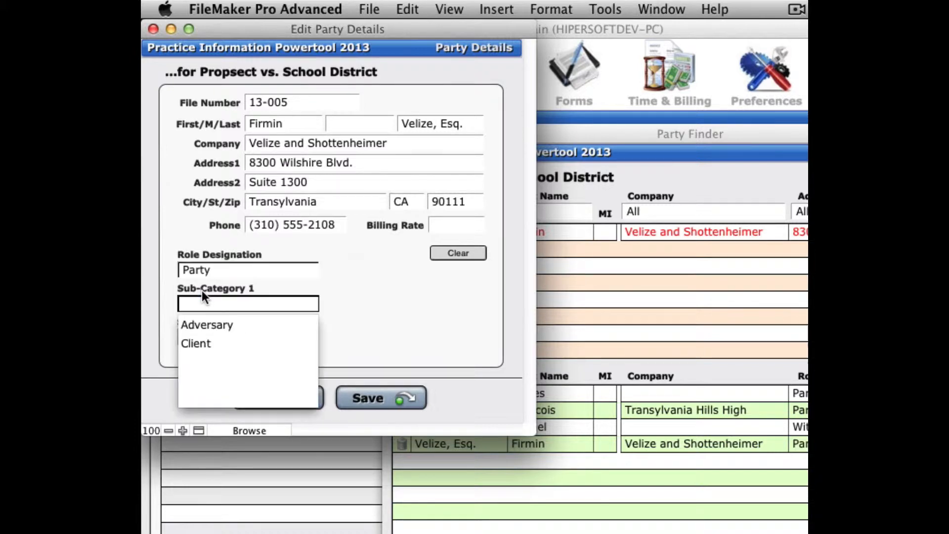
left_click(245, 271)
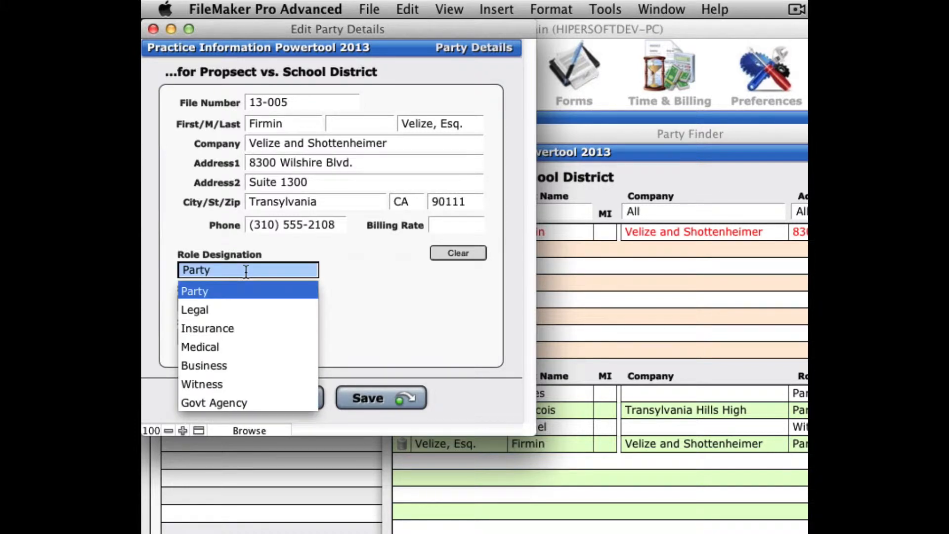
left_click(196, 309)
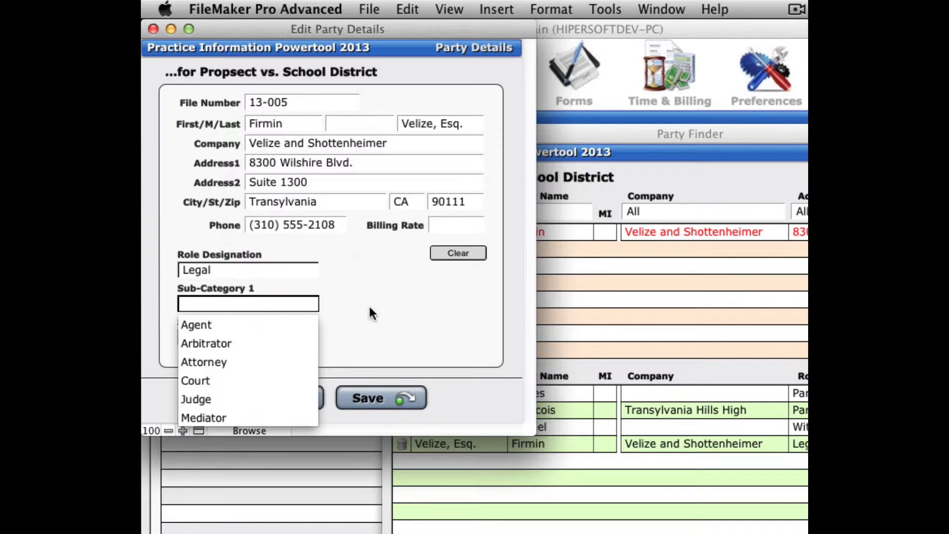
left_click(219, 360)
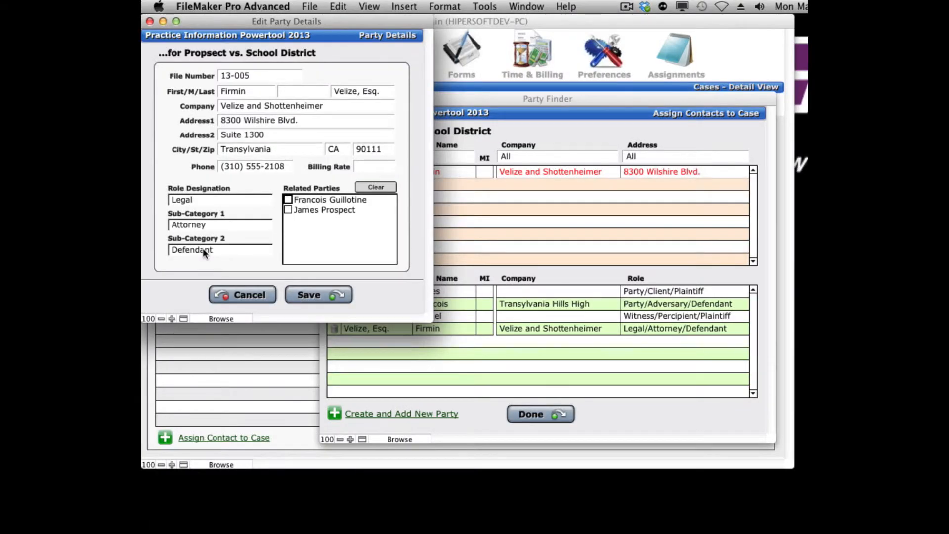
Step: Tick the client as a related party and save the party details
left_click(287, 209)
left_click(327, 298)
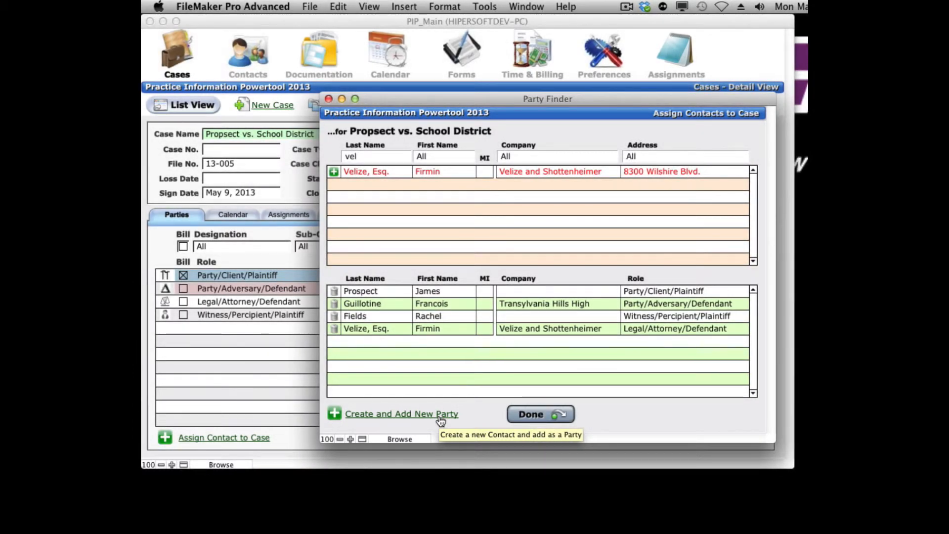
Step: Create a new party with the contact's first and last name and company Fine Arbitration Services
left_click(440, 419)
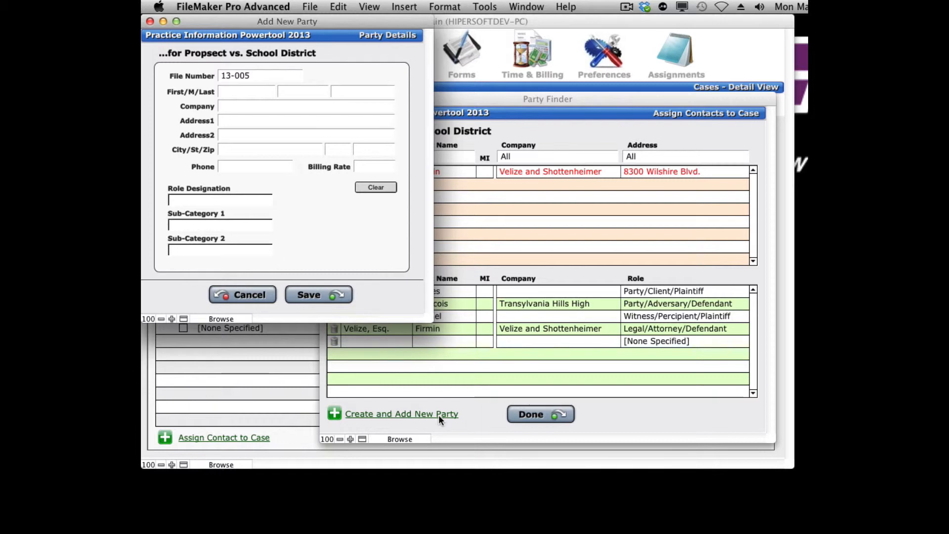
left_click(238, 92)
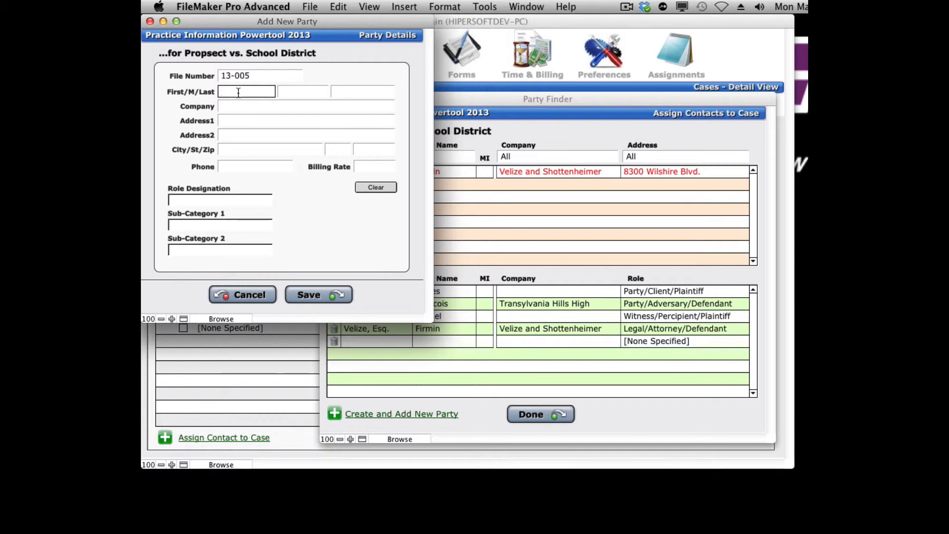
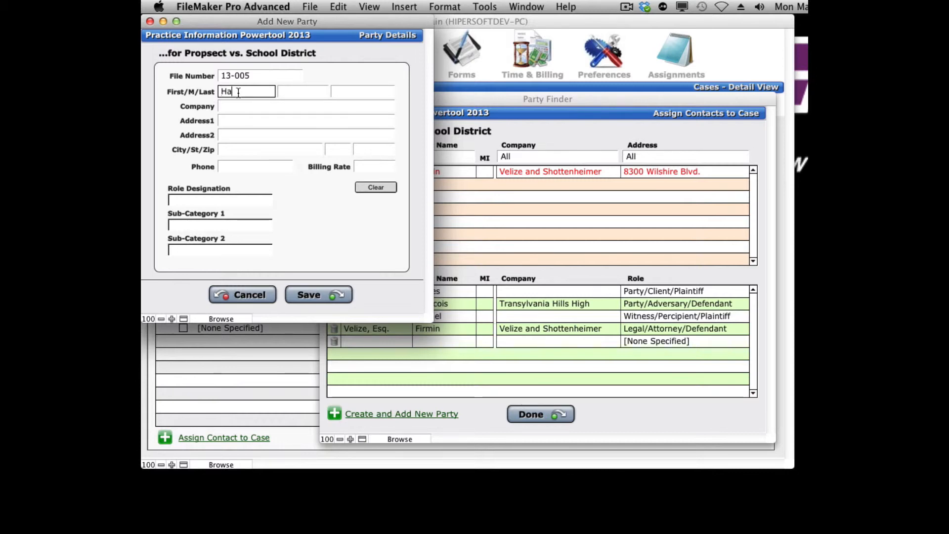
key("Tab")
key("Tab")
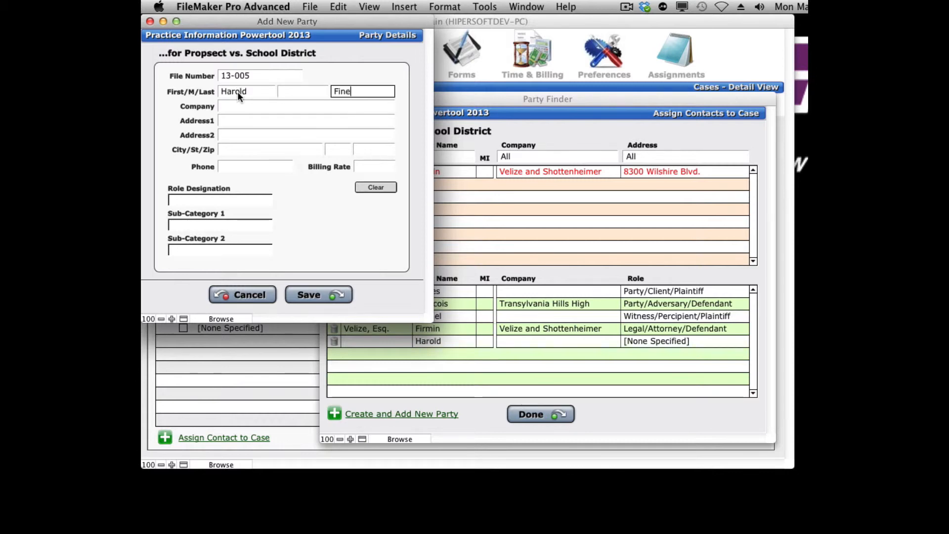
key("Tab")
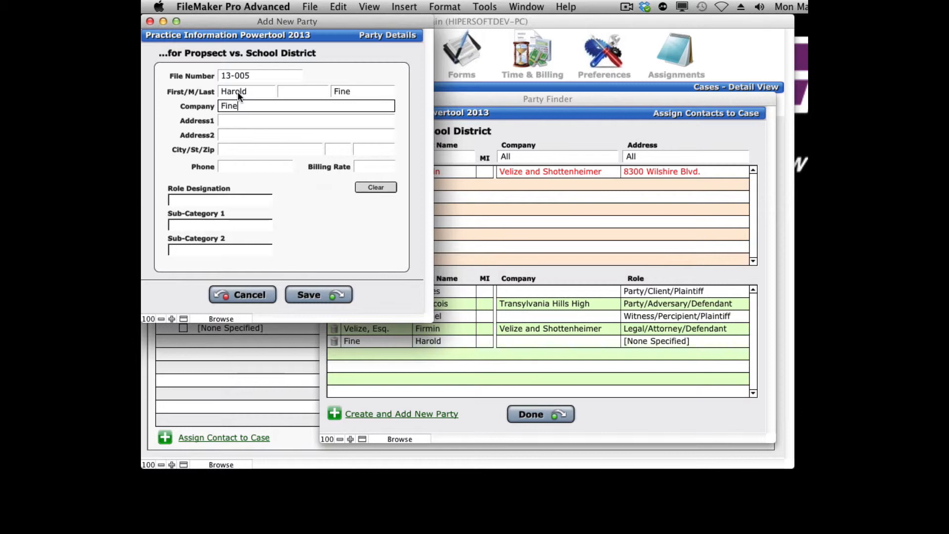
type("Fine Arbitration Services")
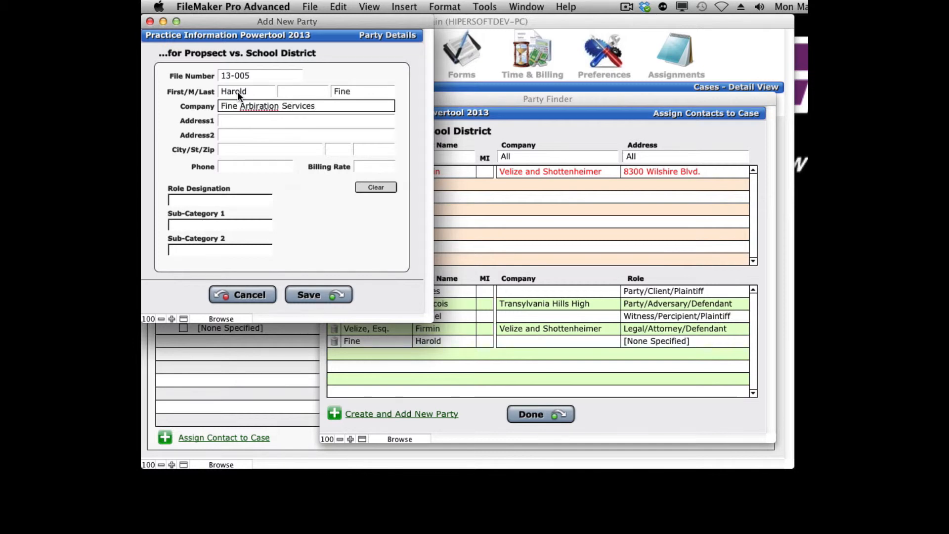
key("Tab")
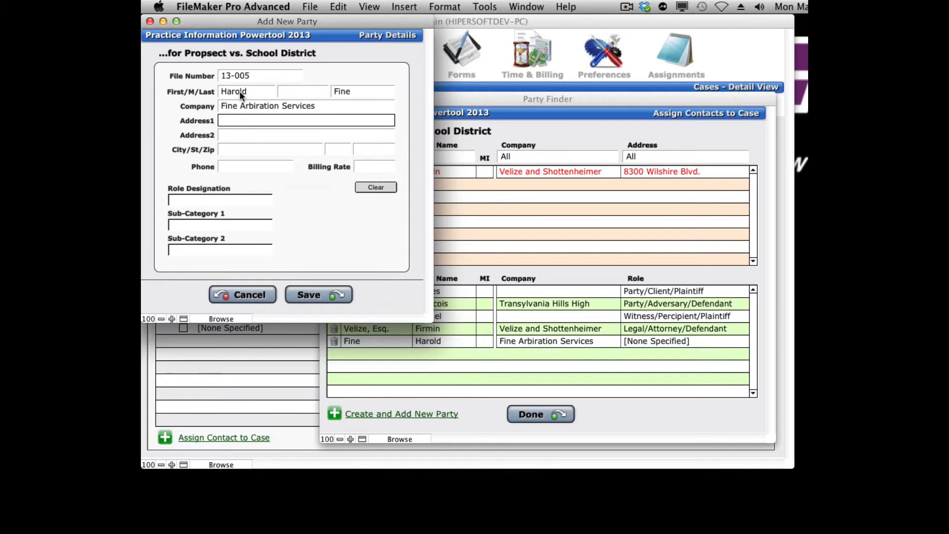
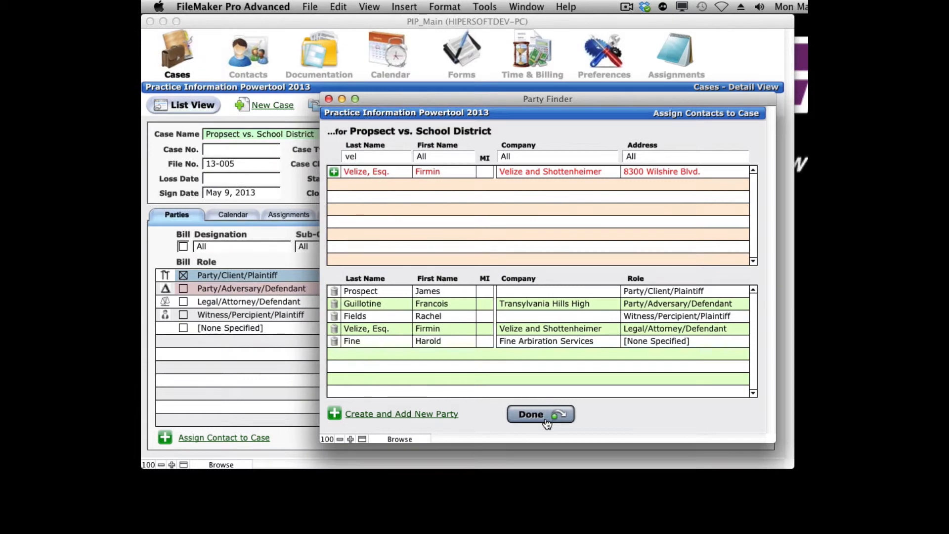
Step: Enter the new party's street address and finish assigning contacts to the case
left_click(543, 416)
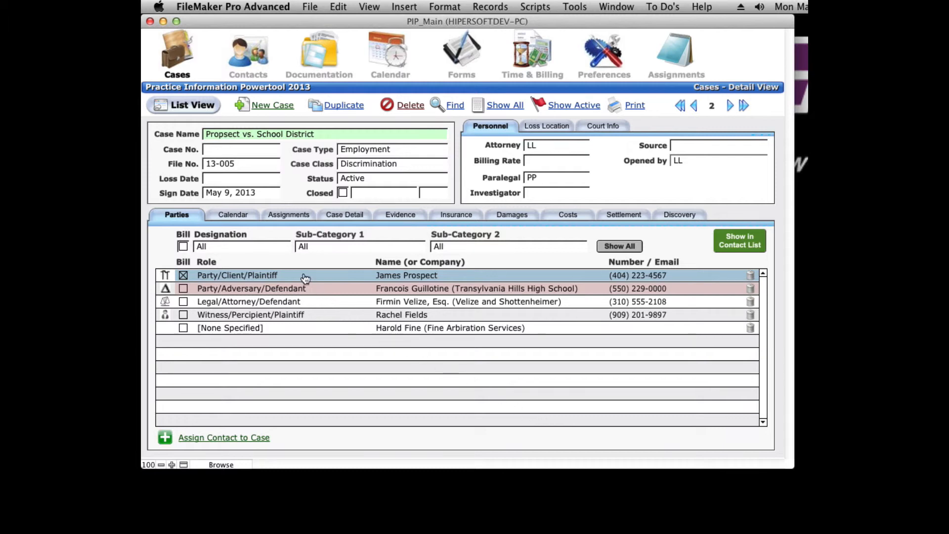
Step: Filter the case's parties list by designation Party, then by designation Witness
left_click(274, 246)
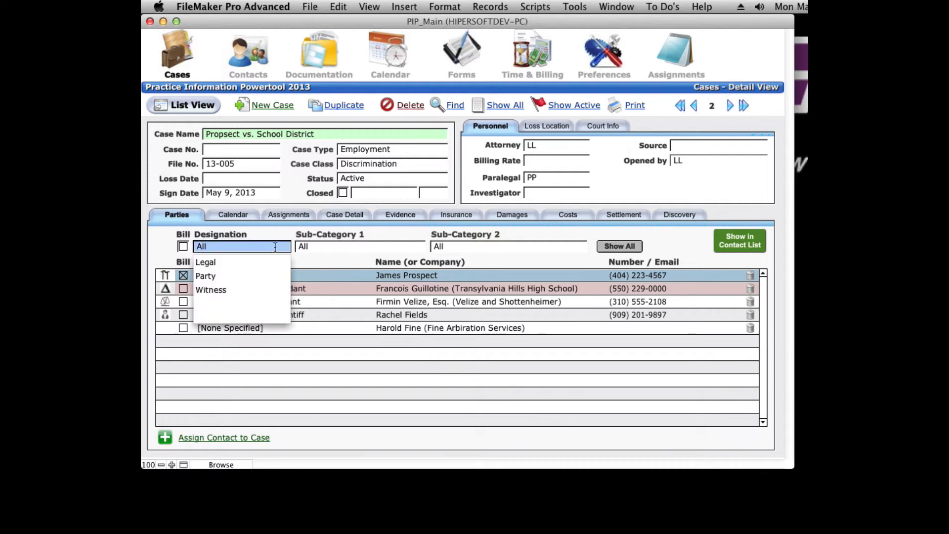
left_click(205, 275)
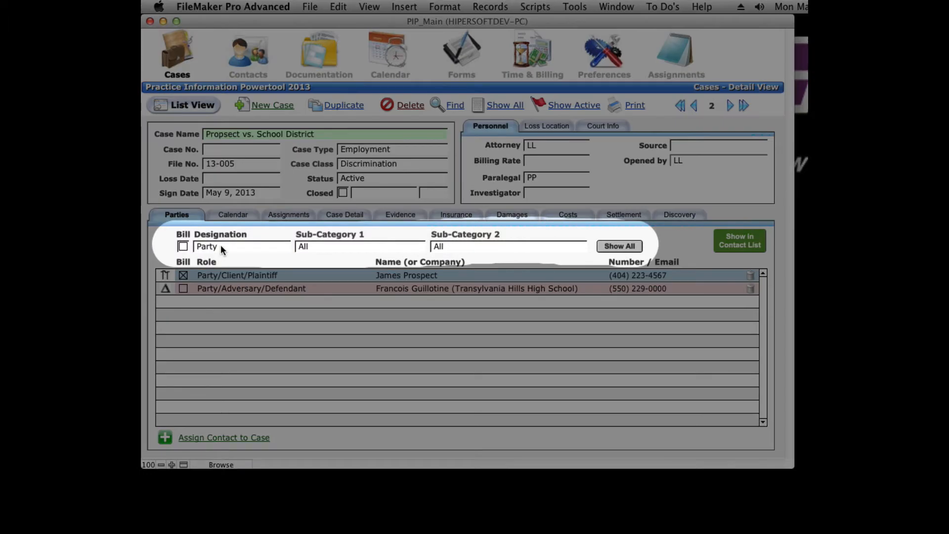
left_click(220, 245)
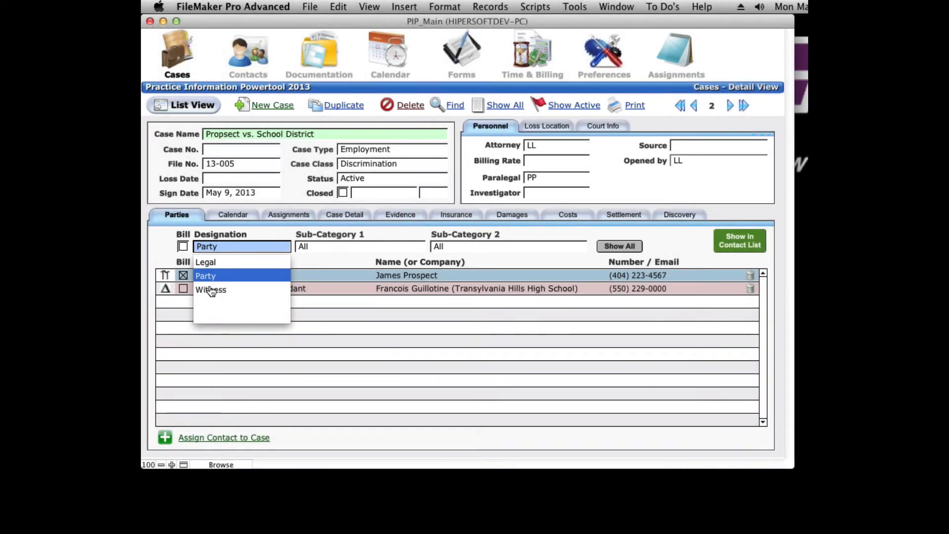
left_click(209, 291)
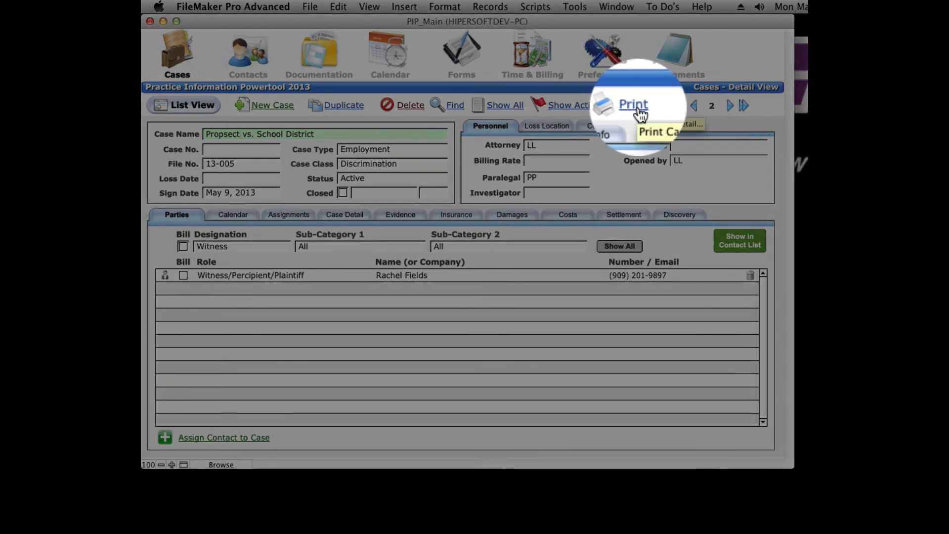
Step: Open the print preview of the case's named parties and cancel it
left_click(638, 106)
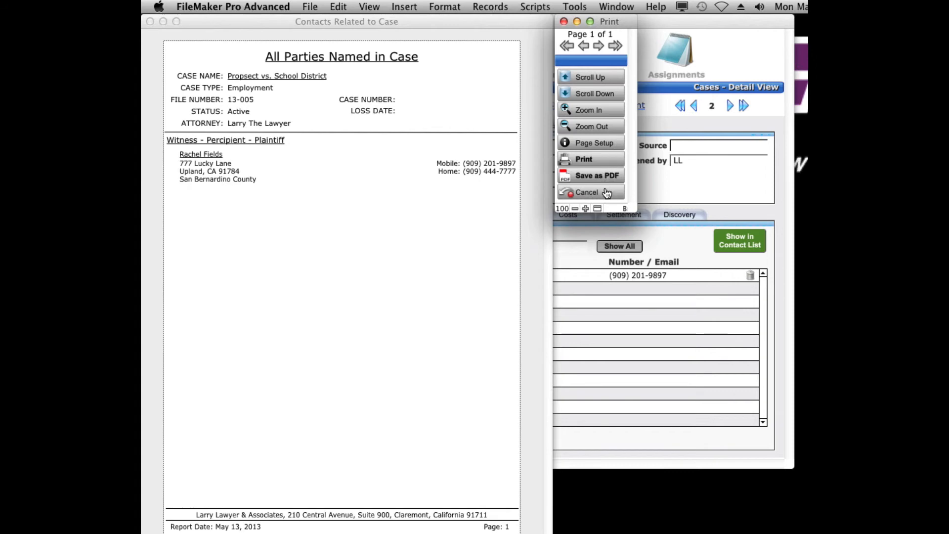
left_click(586, 193)
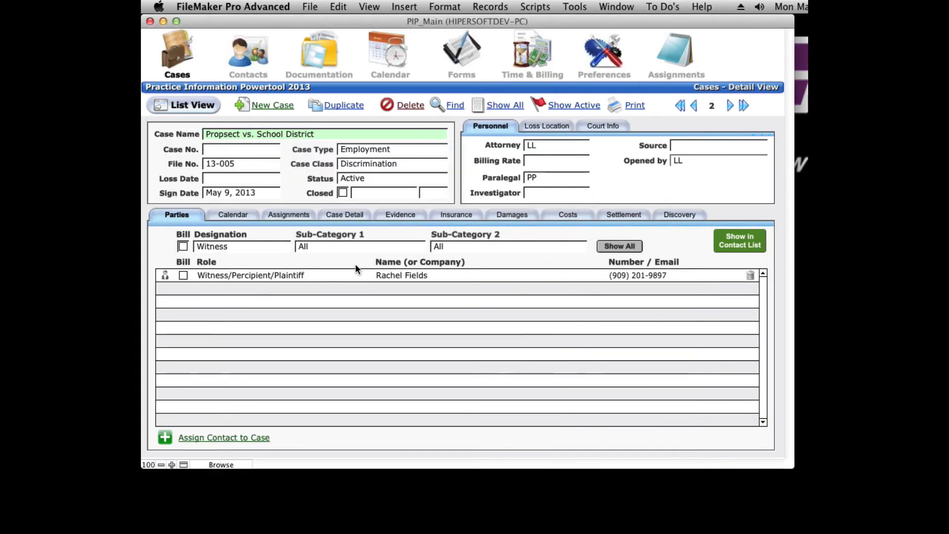
Step: Open the witness's party details and cancel without changes
left_click(246, 278)
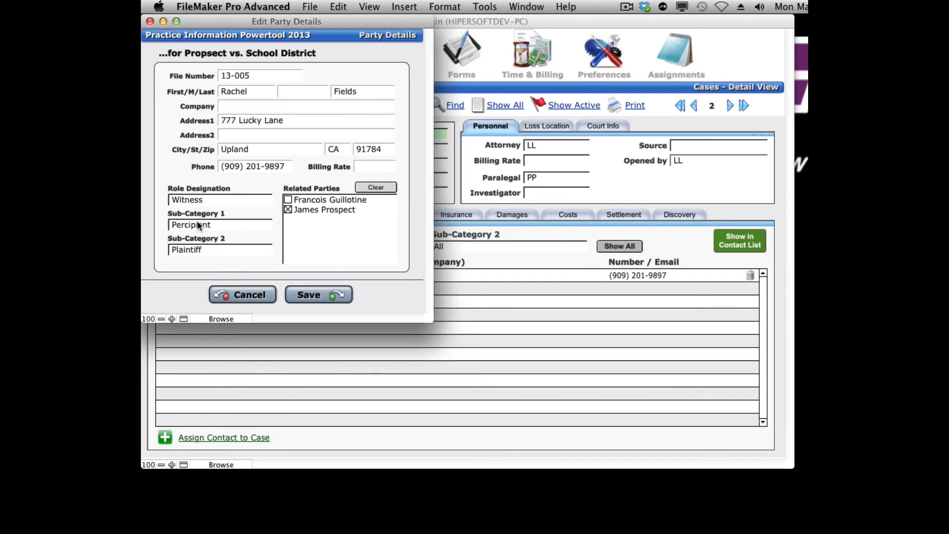
left_click(247, 297)
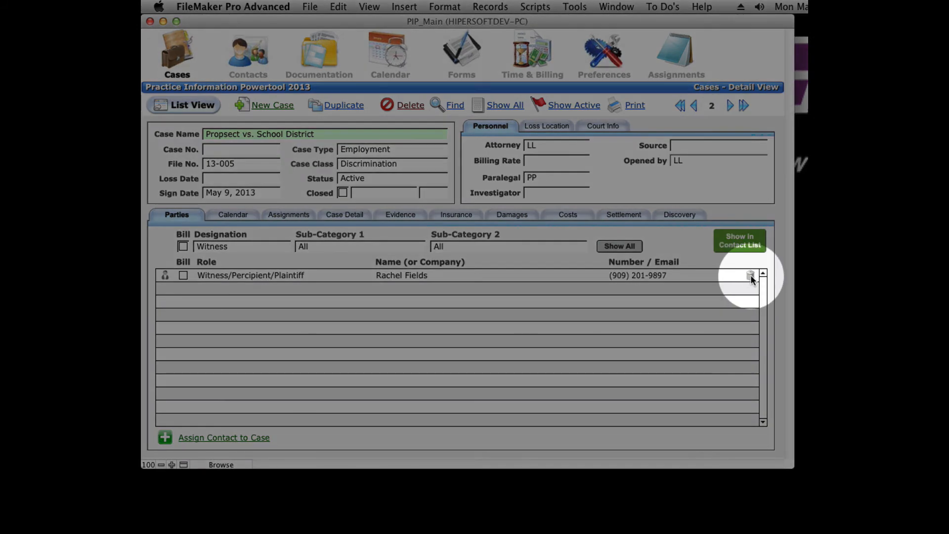
Step: Start removing the witness contact from the case and decline the confirmation
left_click(751, 274)
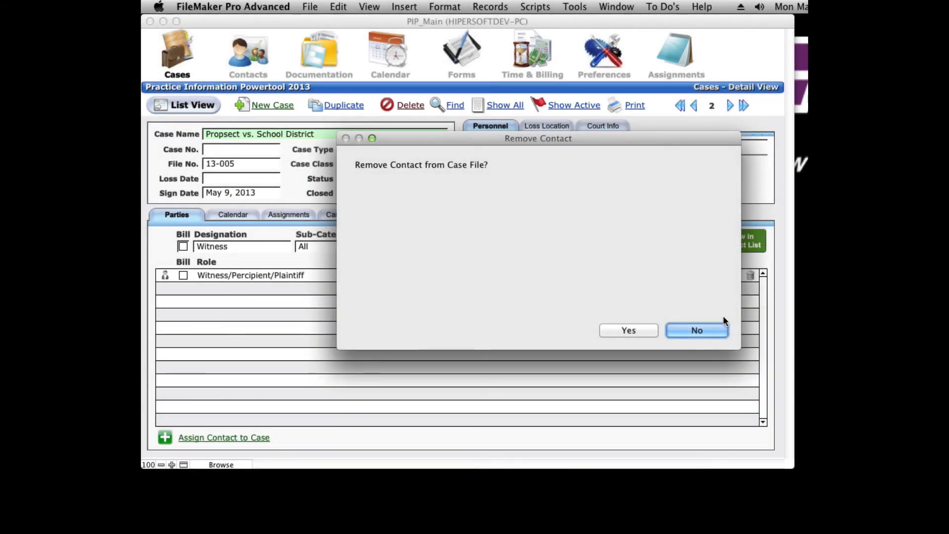
left_click(713, 330)
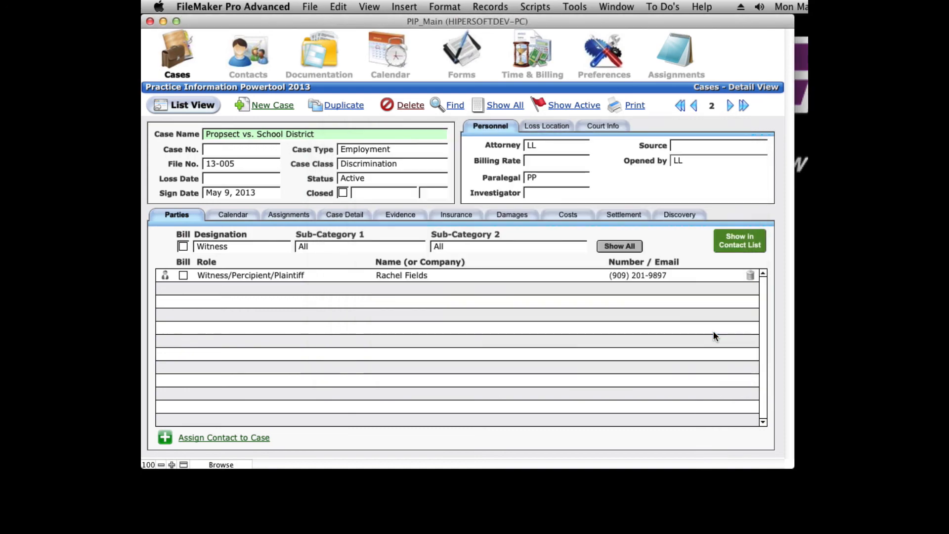